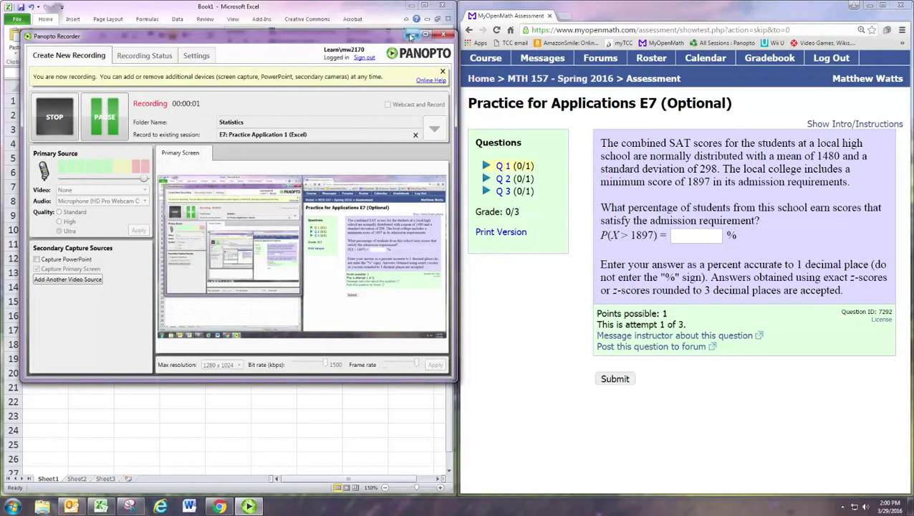
- Minimize the Panopto Recorder window to reveal the blank Book1 workbook
left_click(411, 34)
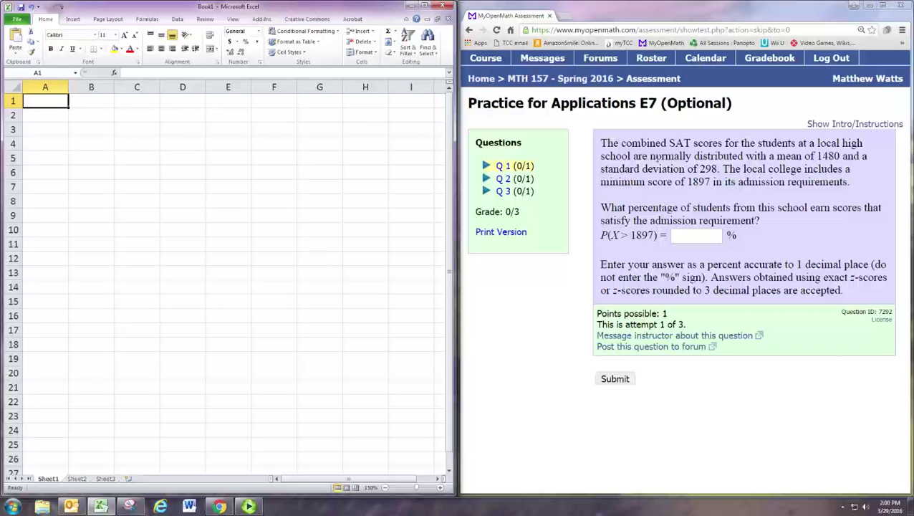
left_click_drag(650, 160, 749, 161)
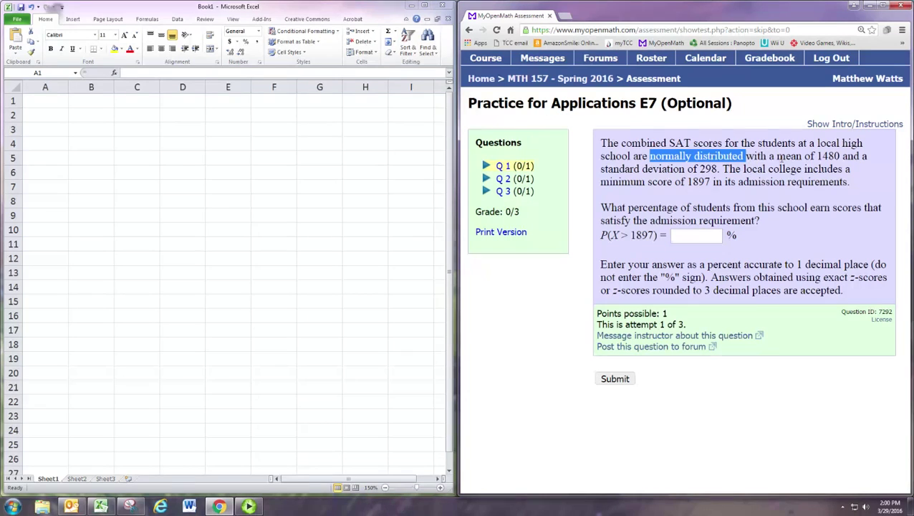
left_click_drag(777, 157, 842, 158)
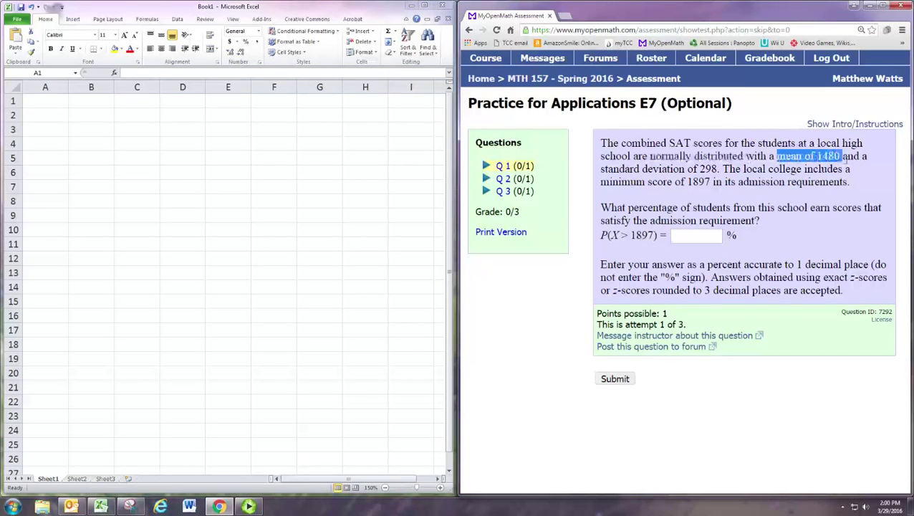
left_click_drag(602, 172, 719, 172)
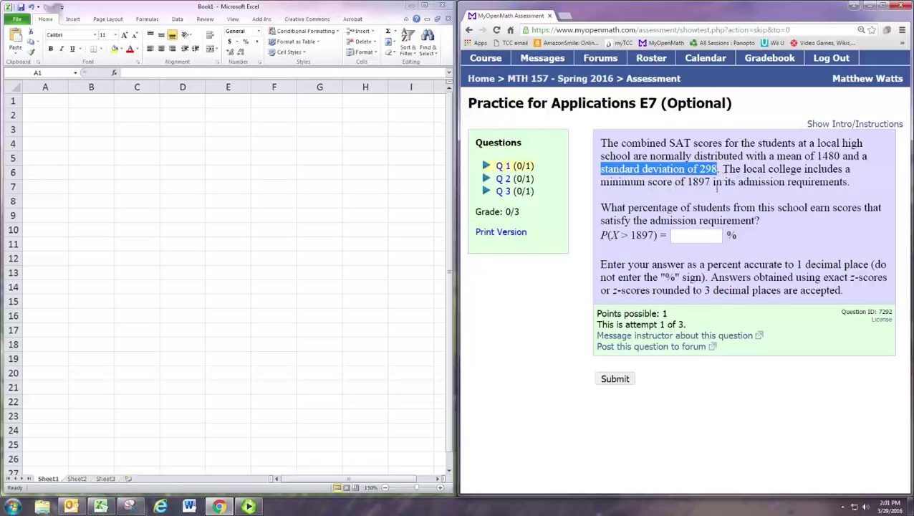
left_click_drag(688, 183, 712, 188)
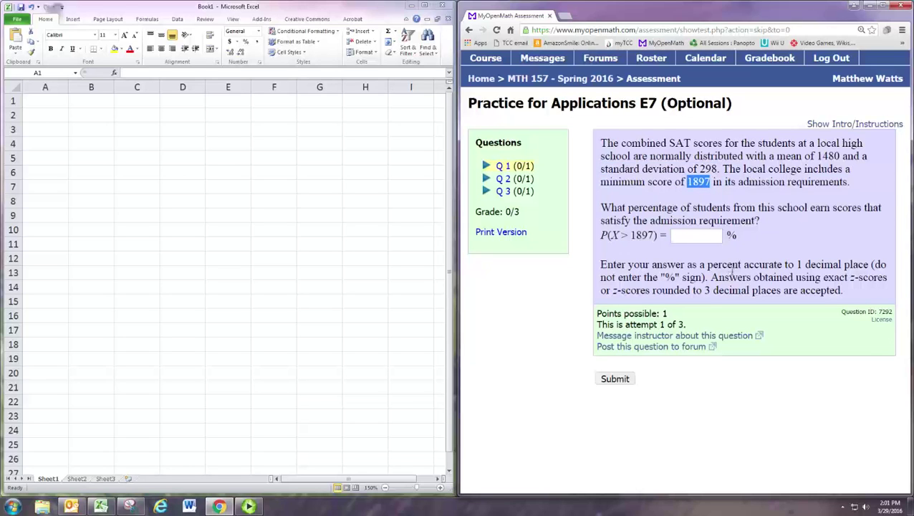
left_click_drag(602, 212, 763, 219)
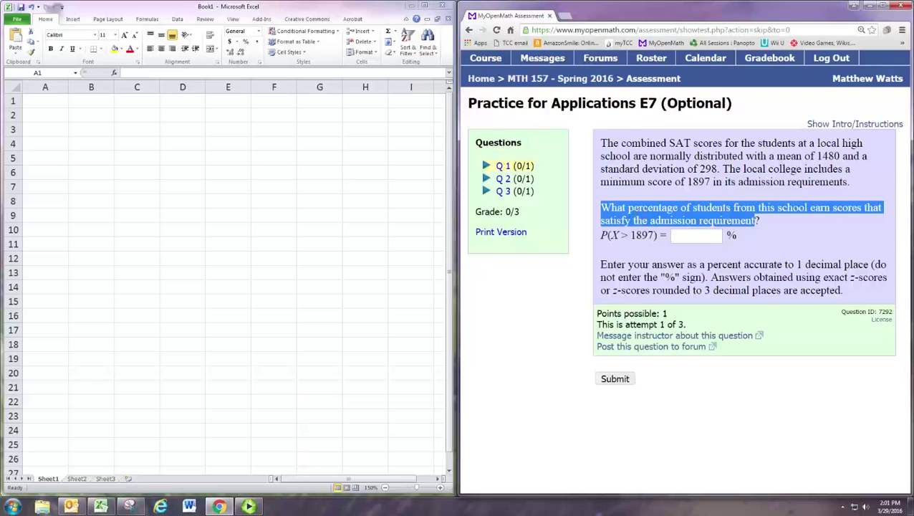
left_click_drag(629, 209, 681, 213)
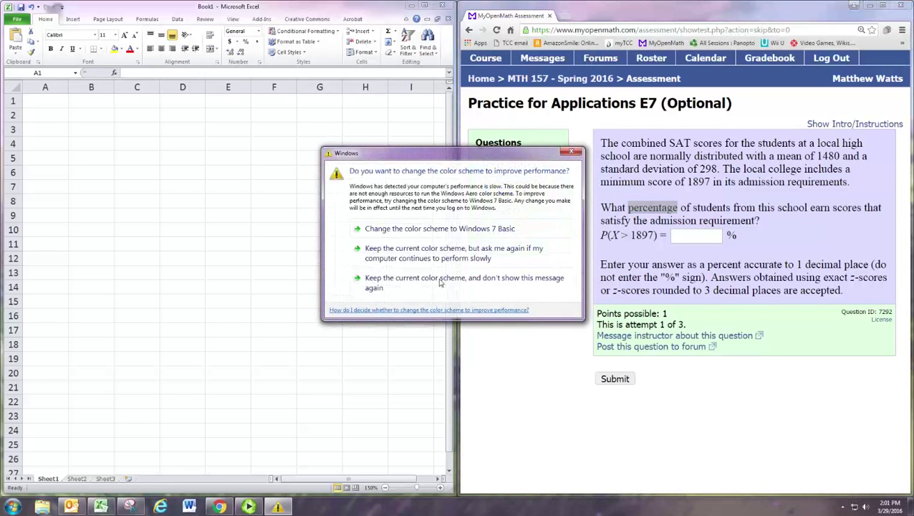
left_click(438, 279)
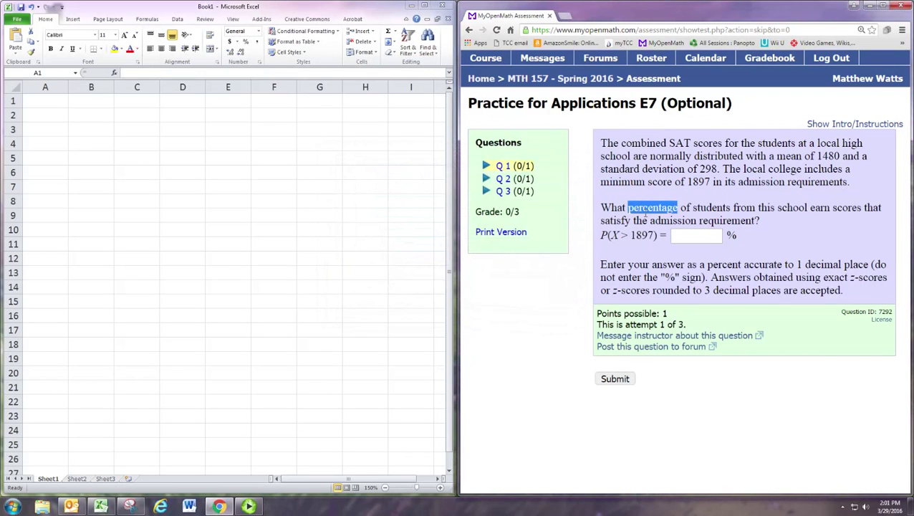
left_click(648, 214)
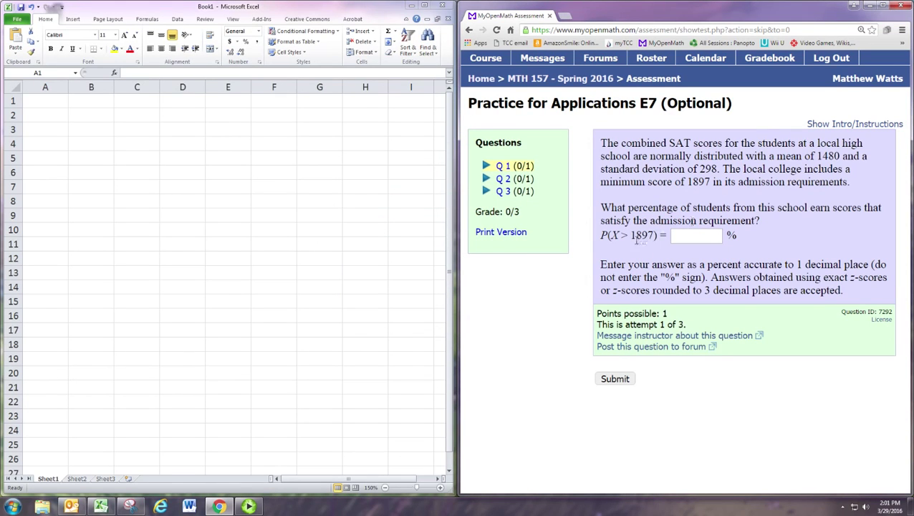
double_click(635, 237)
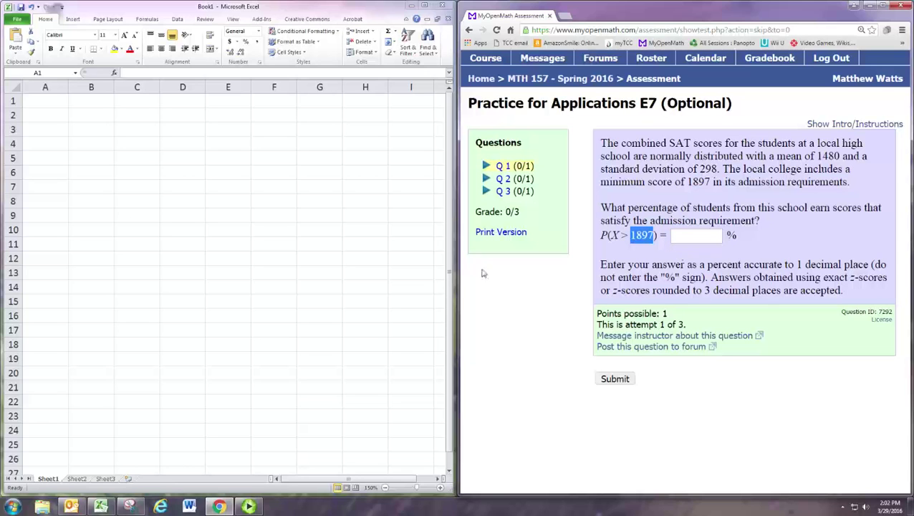
left_click(68, 136)
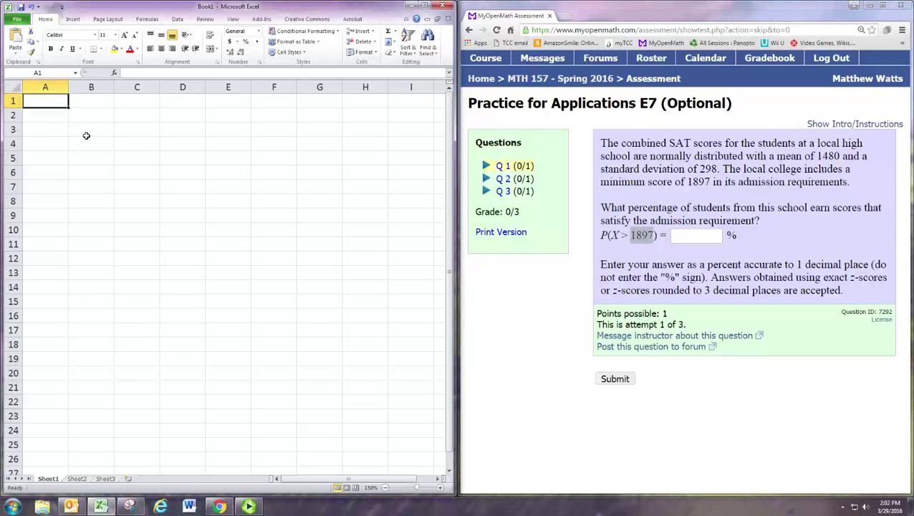
- Enter =NORMDIST(1897,1480,298,1) in cell A1, giving 0.919143
type("=")
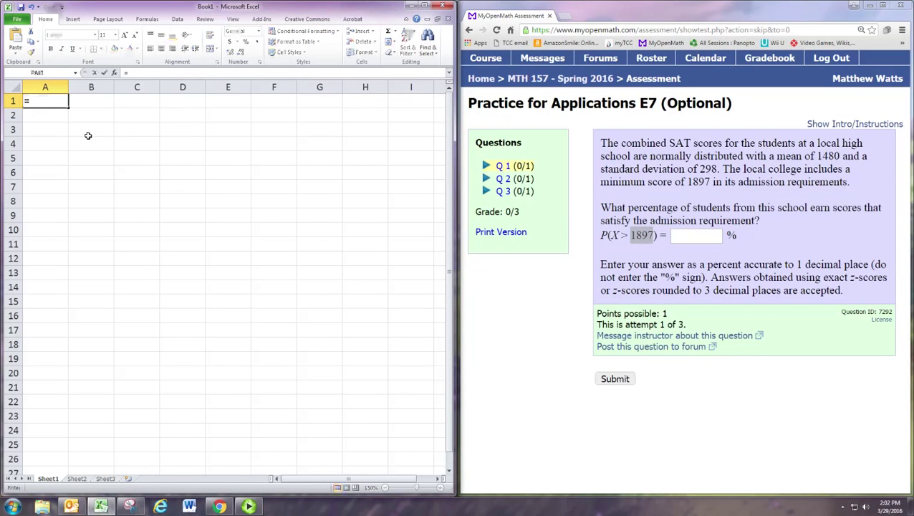
type("NORMDI")
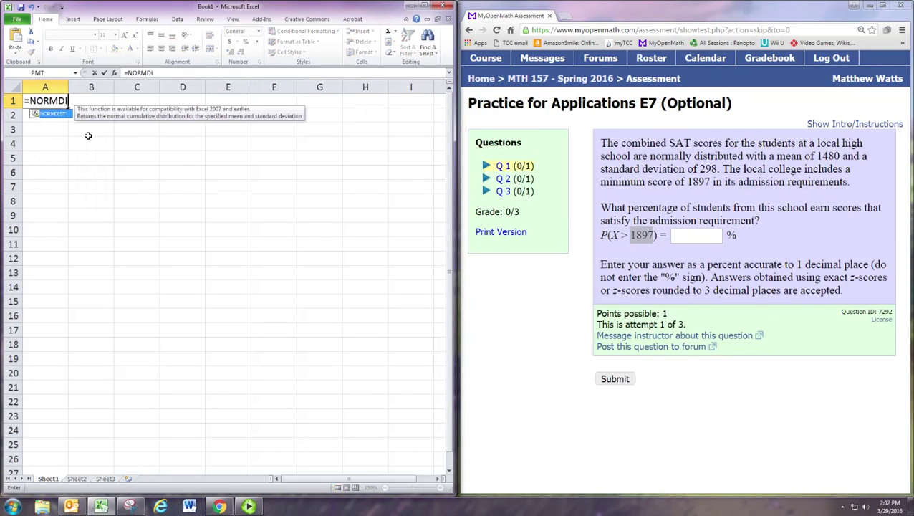
type("ST(")
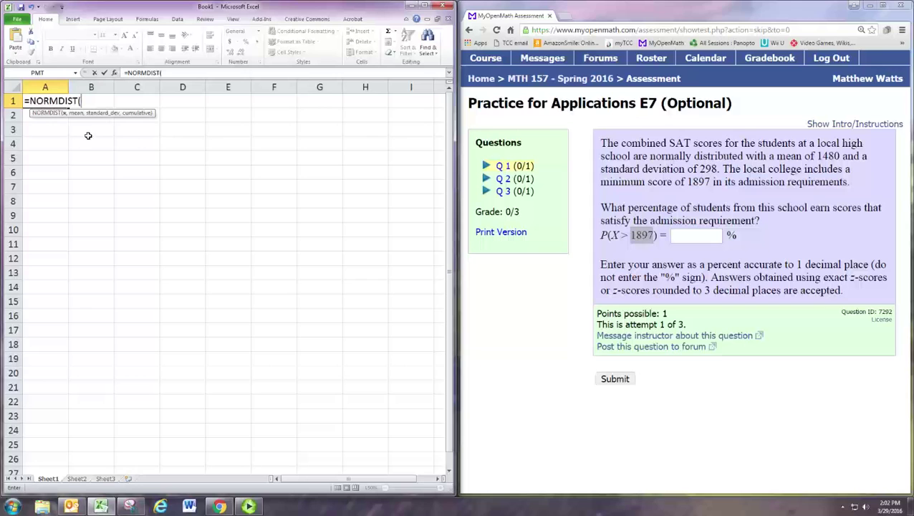
type("1897,")
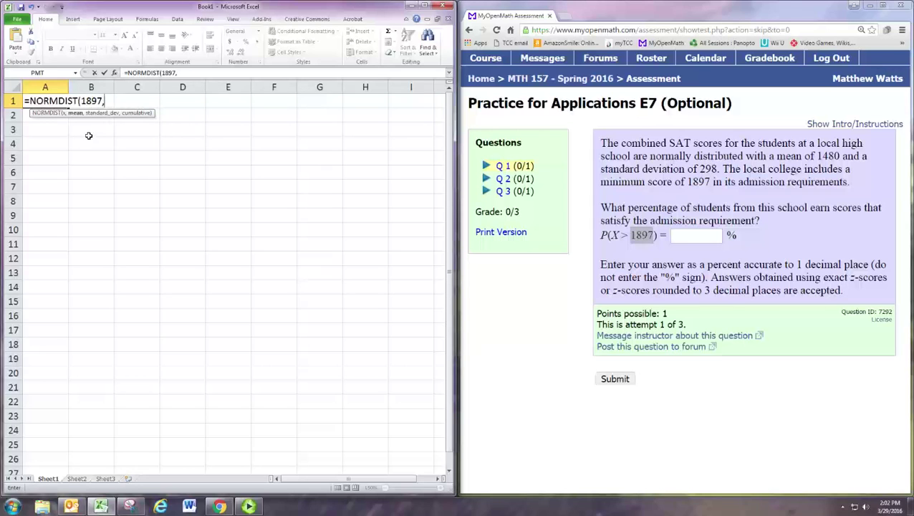
type("1480,298,")
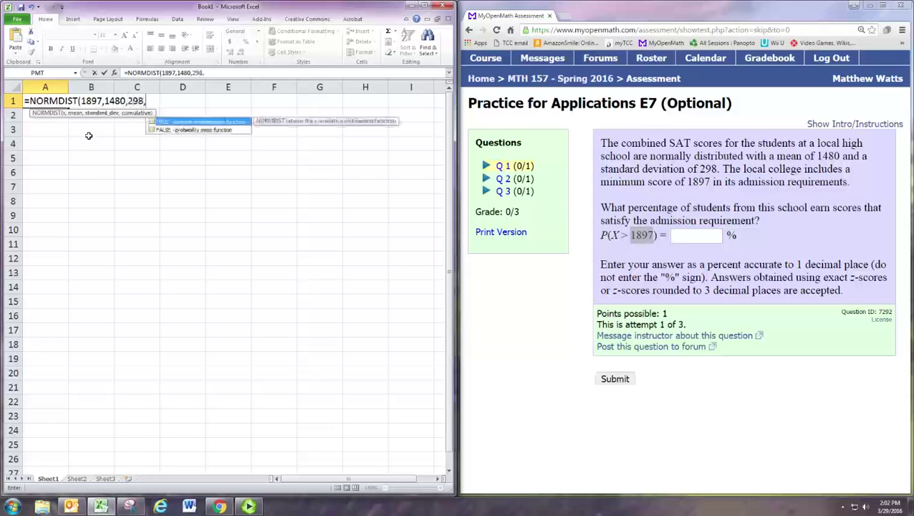
type("1)")
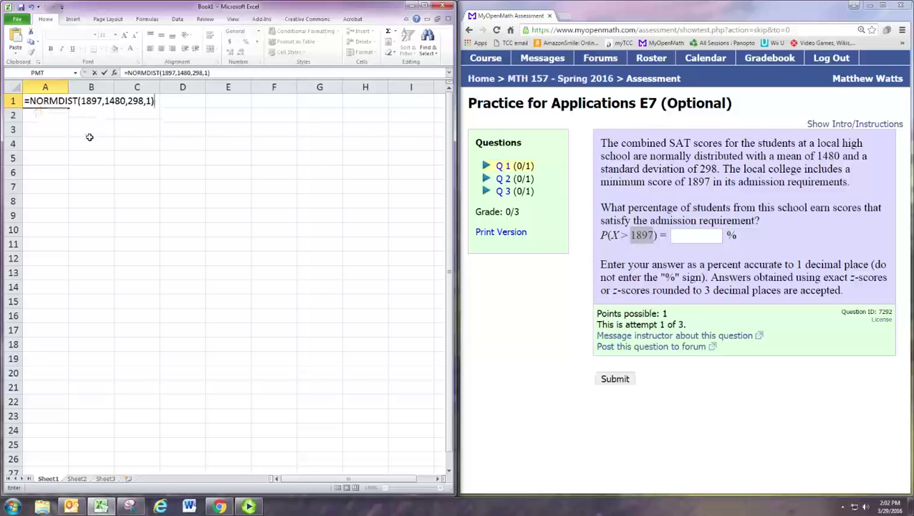
key("Return")
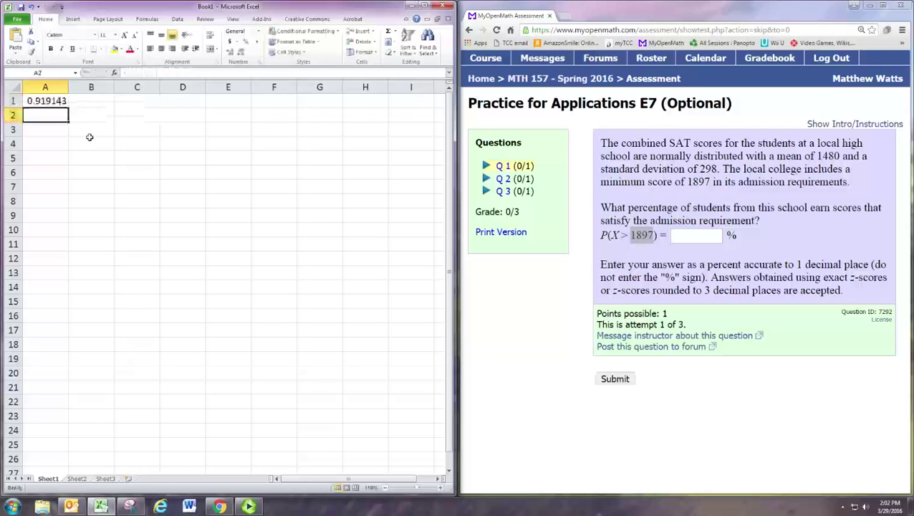
- Zoom in and edit A1's NORMDIST formula, placing the cursor right after the equals sign
left_click(441, 488)
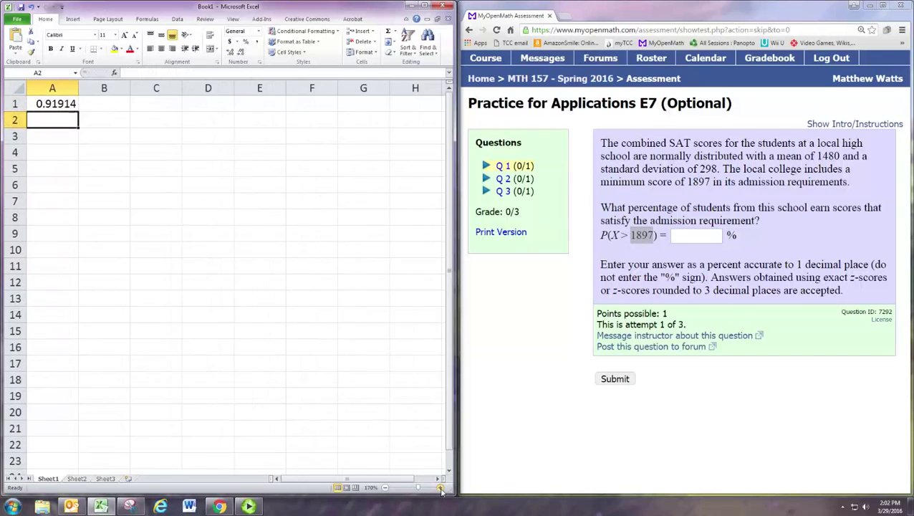
left_click(441, 489)
left_click(441, 488)
left_click(440, 488)
left_click(440, 488)
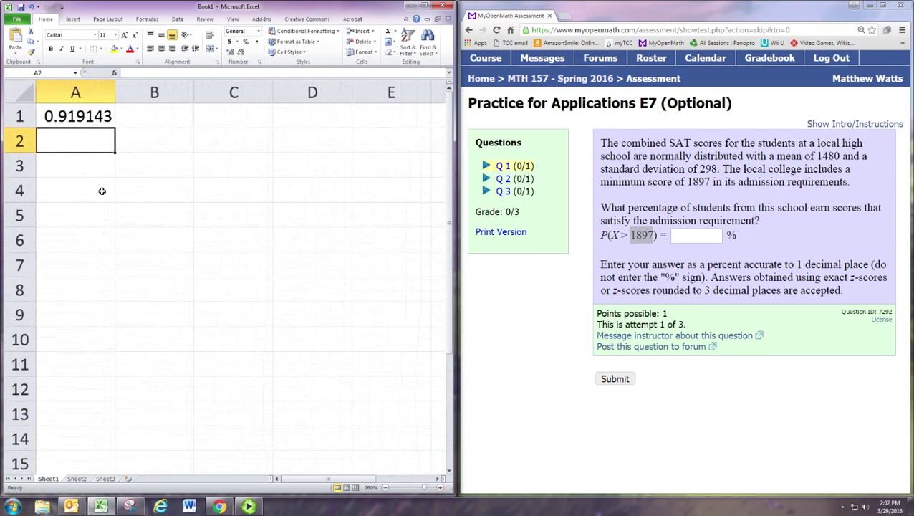
double_click(81, 116)
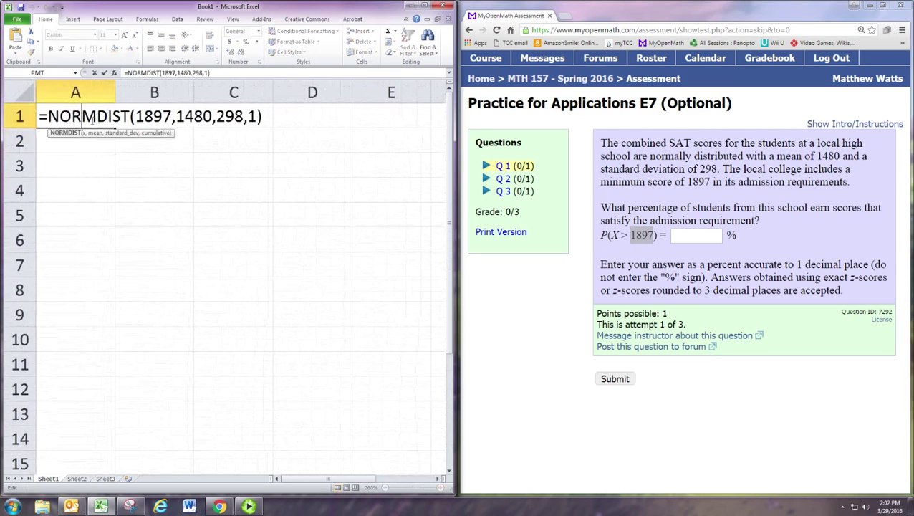
left_click(267, 116)
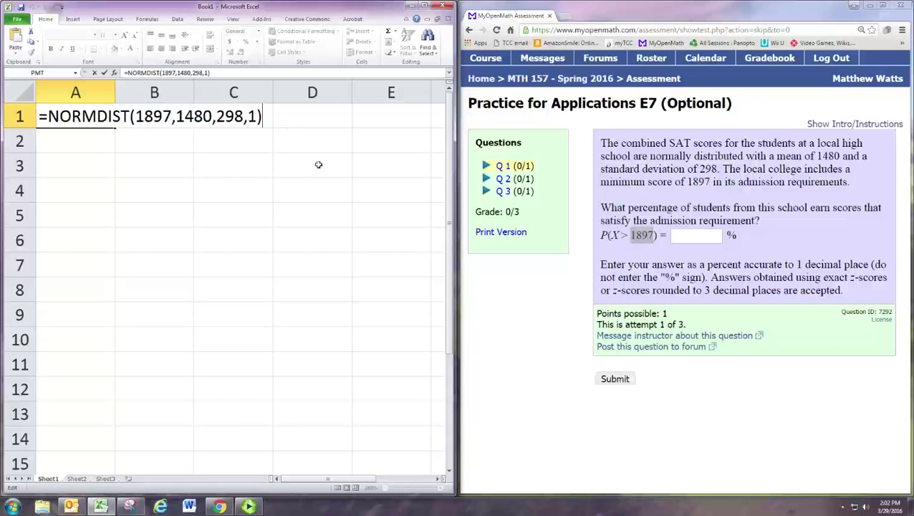
left_click_drag(135, 120, 176, 122)
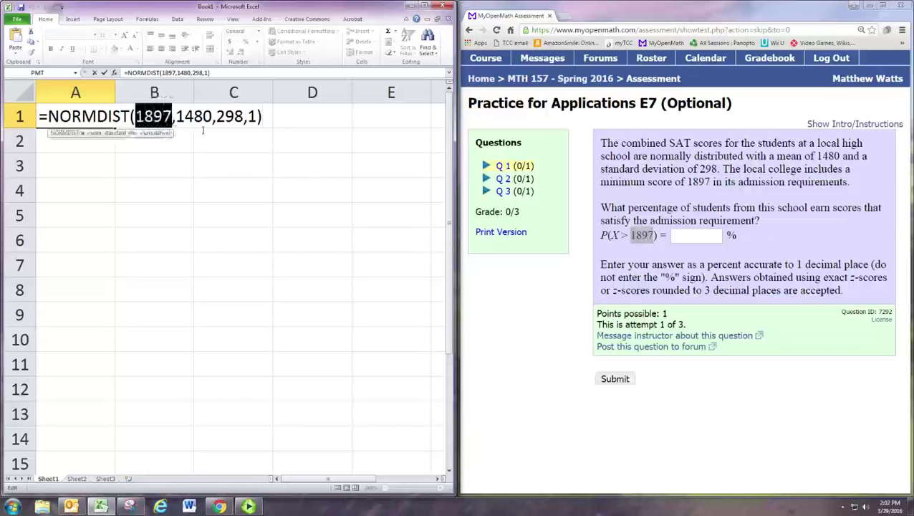
left_click(50, 120)
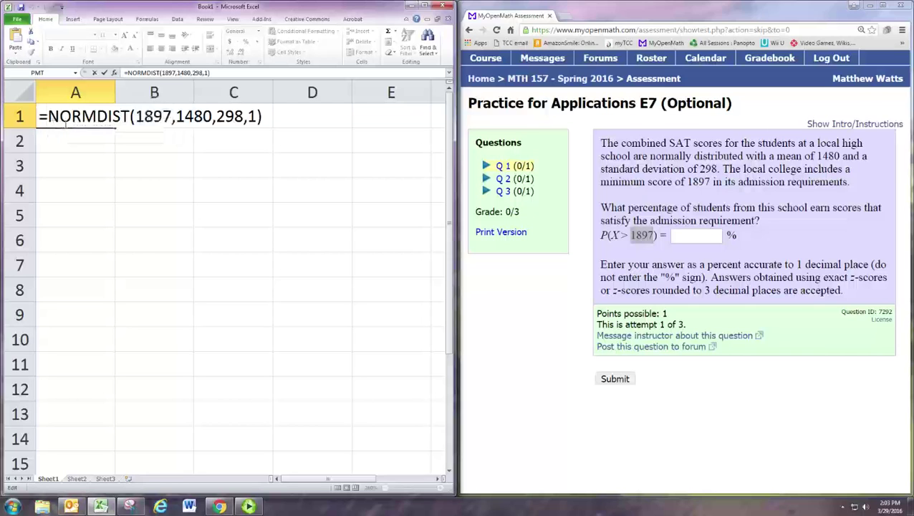
- Change A1 to =1-NORMDIST(1897,1480,298,1), giving the upper-tail probability 0.080857
type("1-")
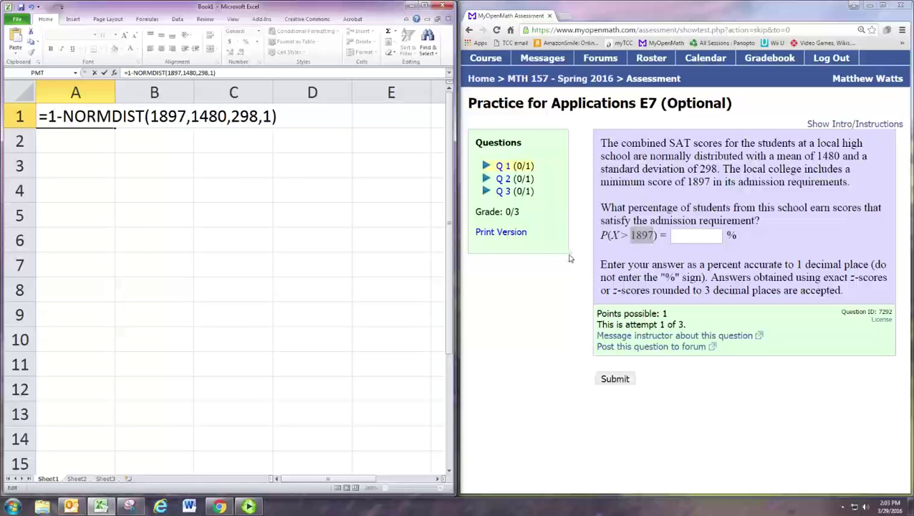
key("Return")
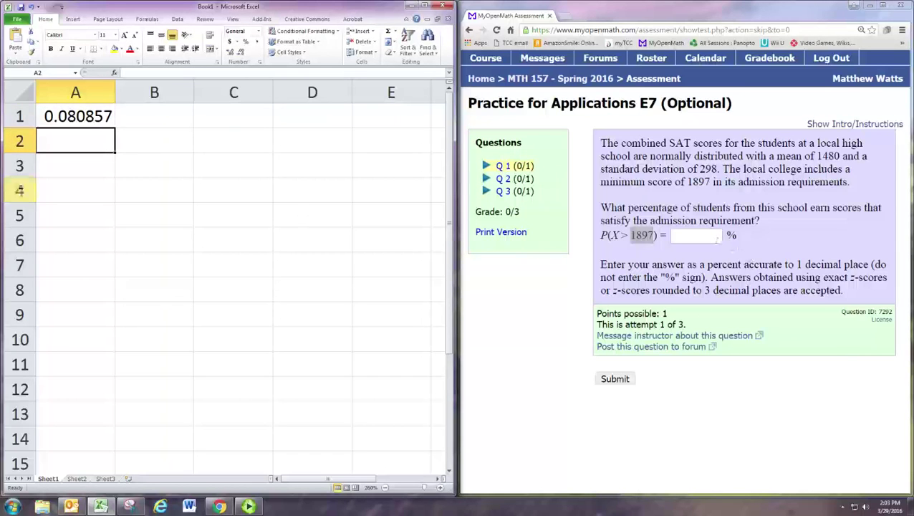
left_click(91, 119)
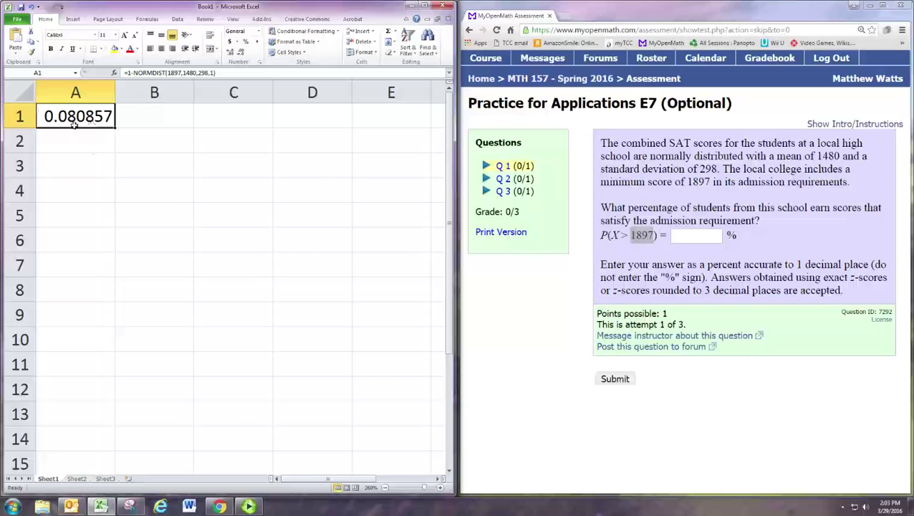
left_click(246, 43)
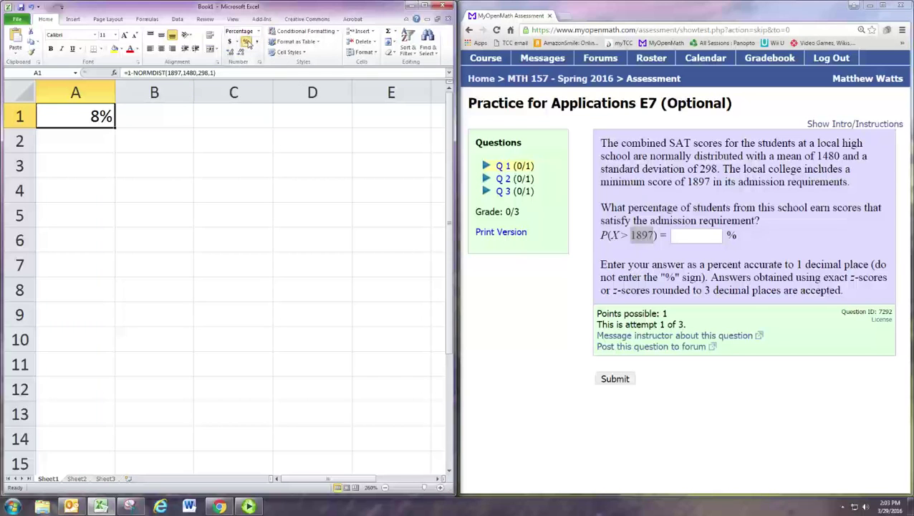
left_click(31, 6)
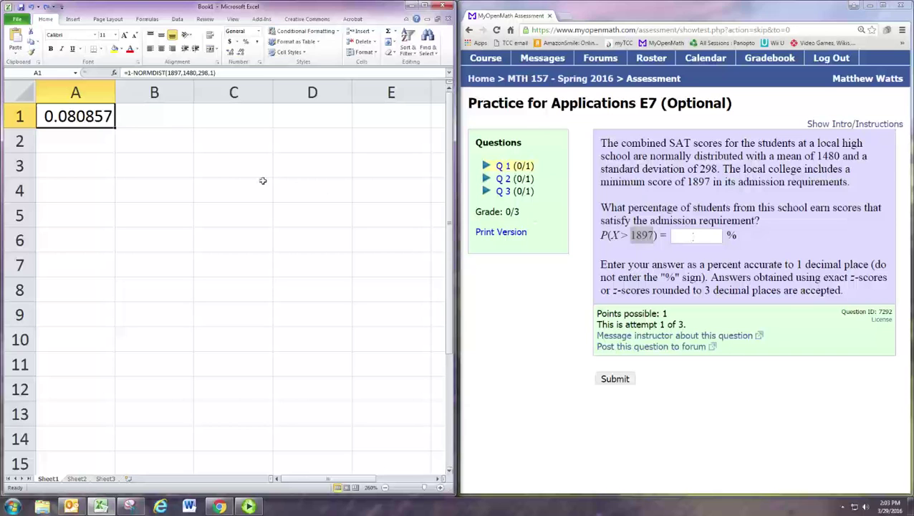
- Enter 8.0857% in B1, shown as 8.09%, and widen column B
left_click(163, 119)
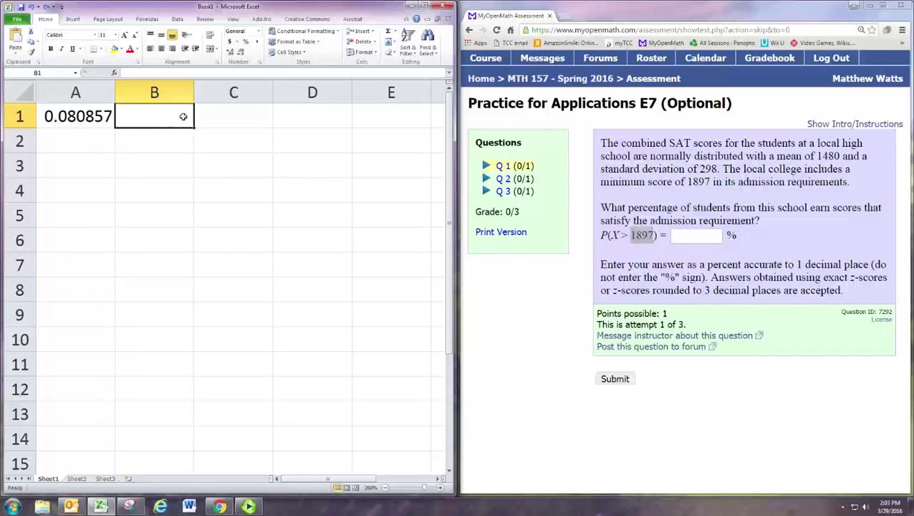
type("8")
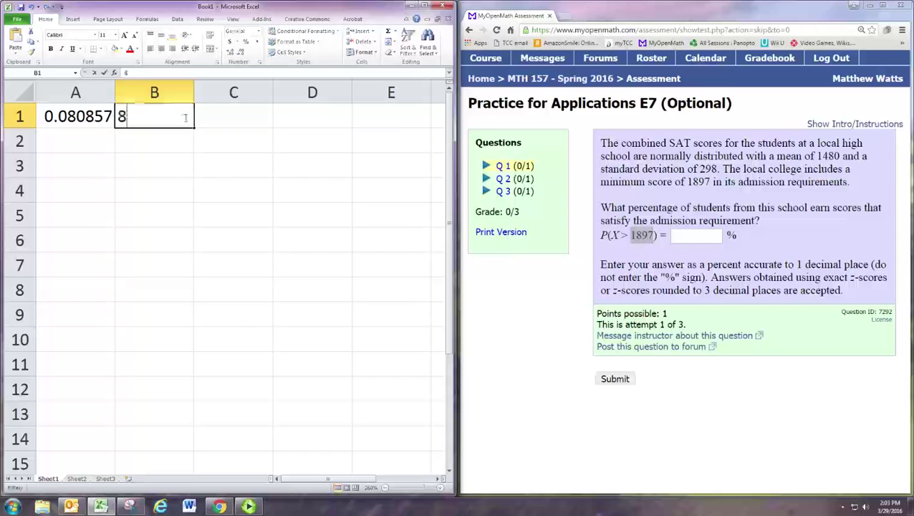
type(".0857")
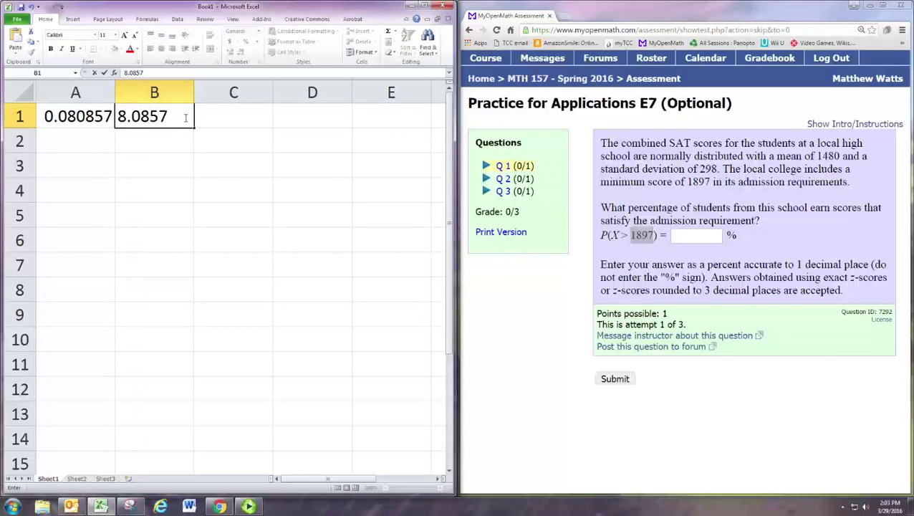
type("%")
key("Return")
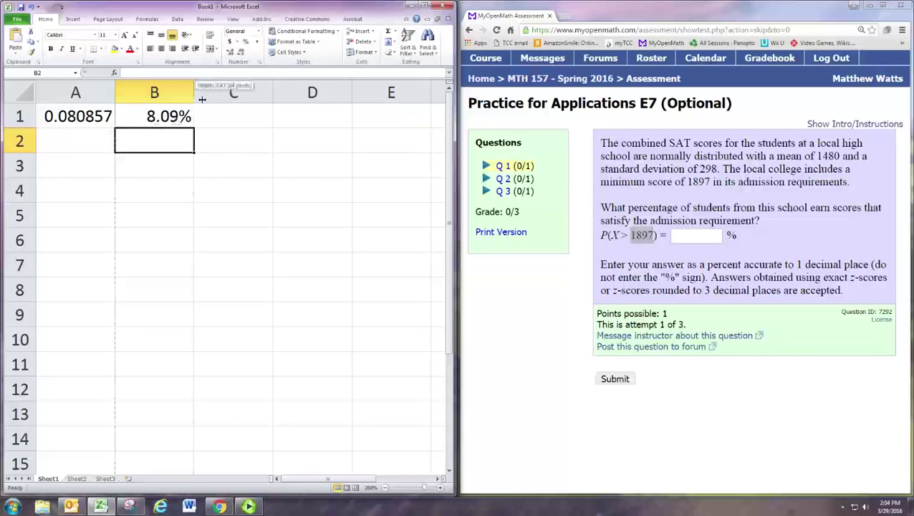
left_click_drag(194, 95, 226, 96)
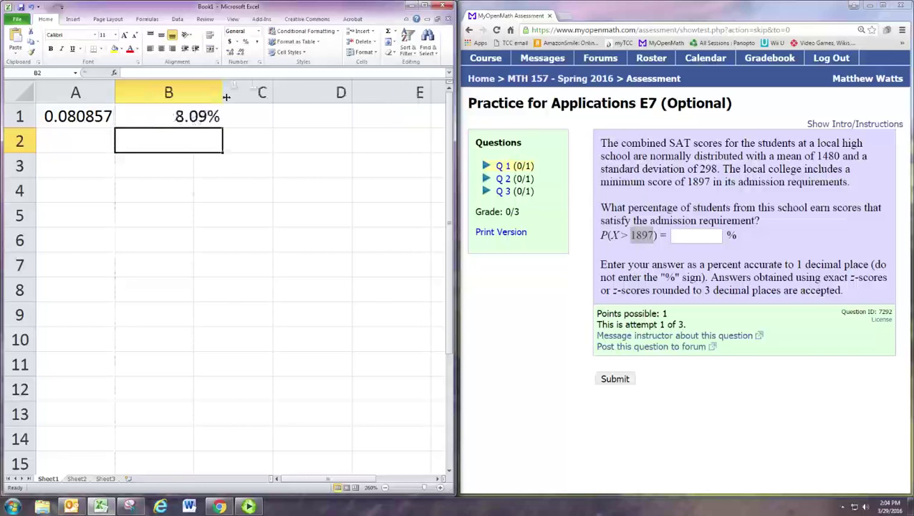
left_click(188, 122)
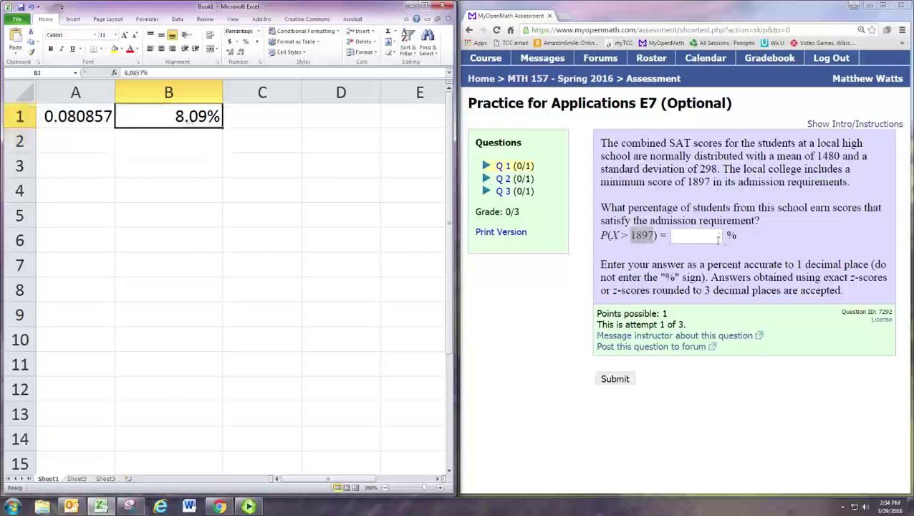